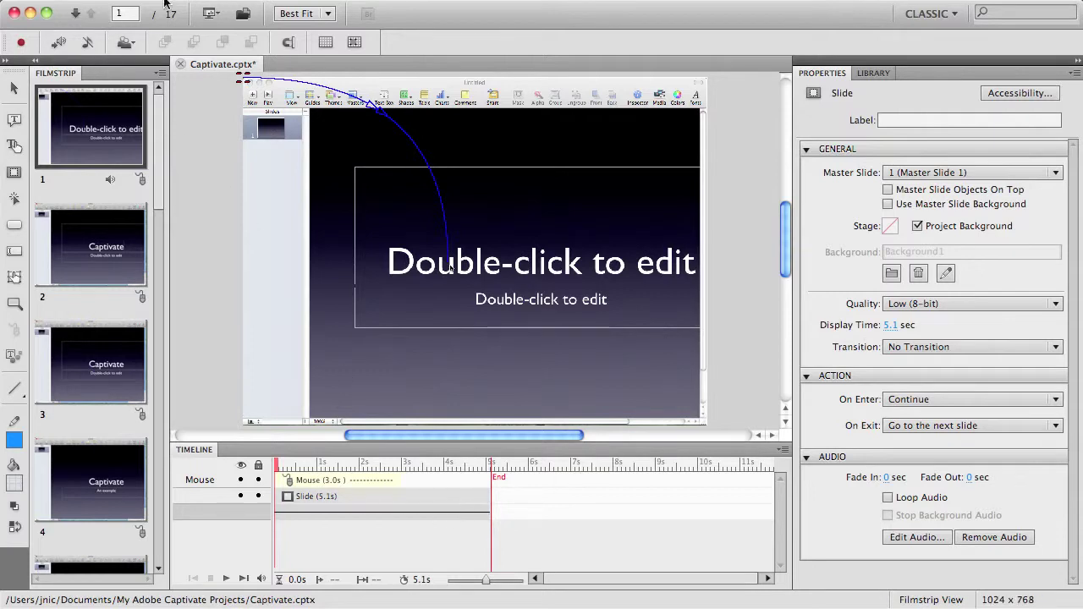
# Step: Insert a new slide and move it ahead of the existing first slide
pyautogui.click(244, 7)
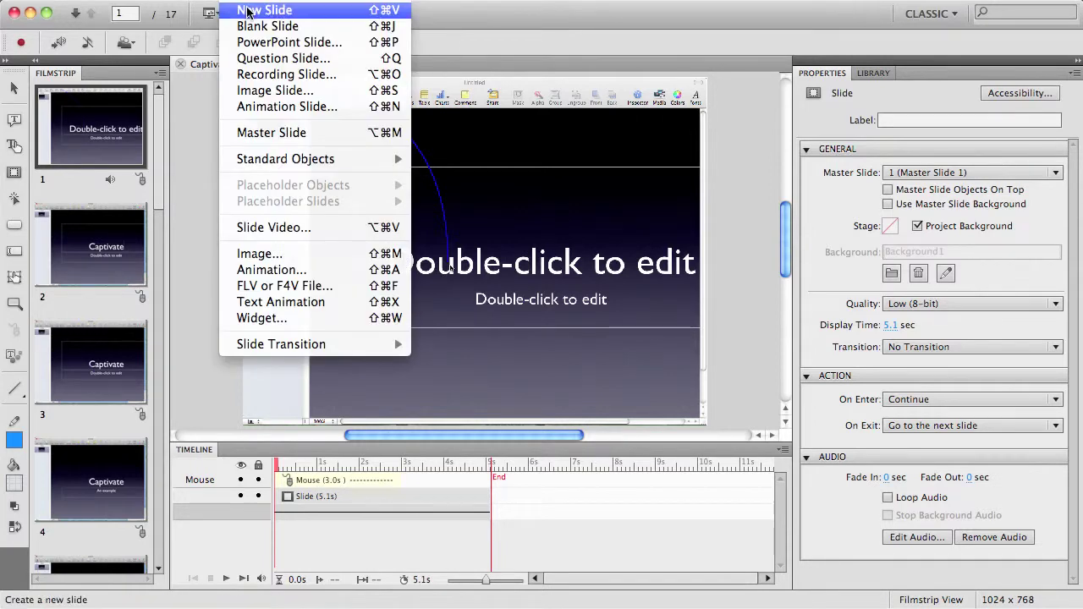
pyautogui.click(254, 10)
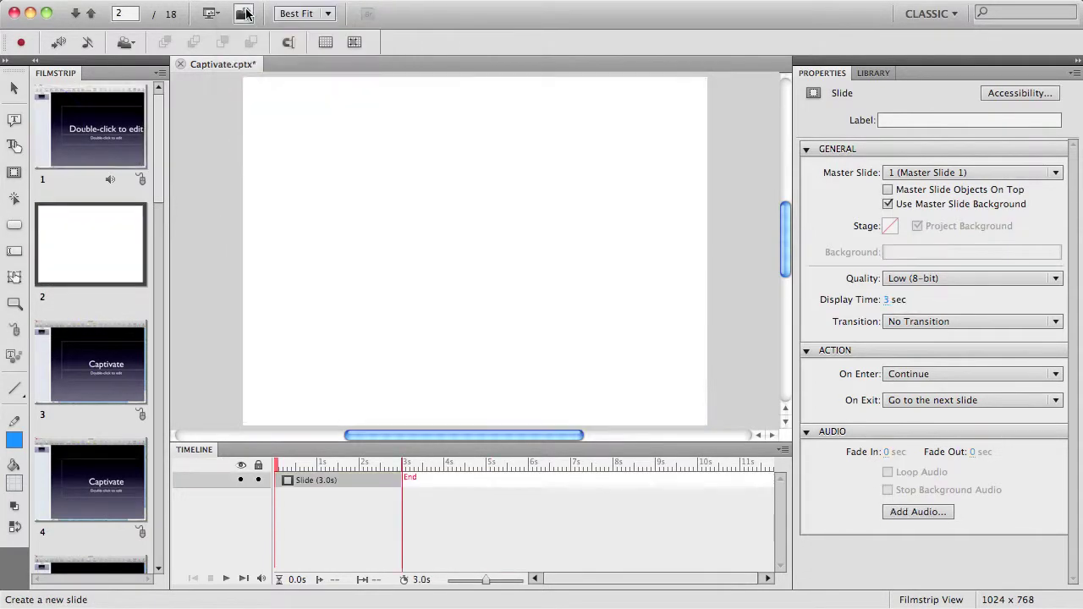
pyautogui.moveTo(93, 228); pyautogui.dragTo(93, 125)
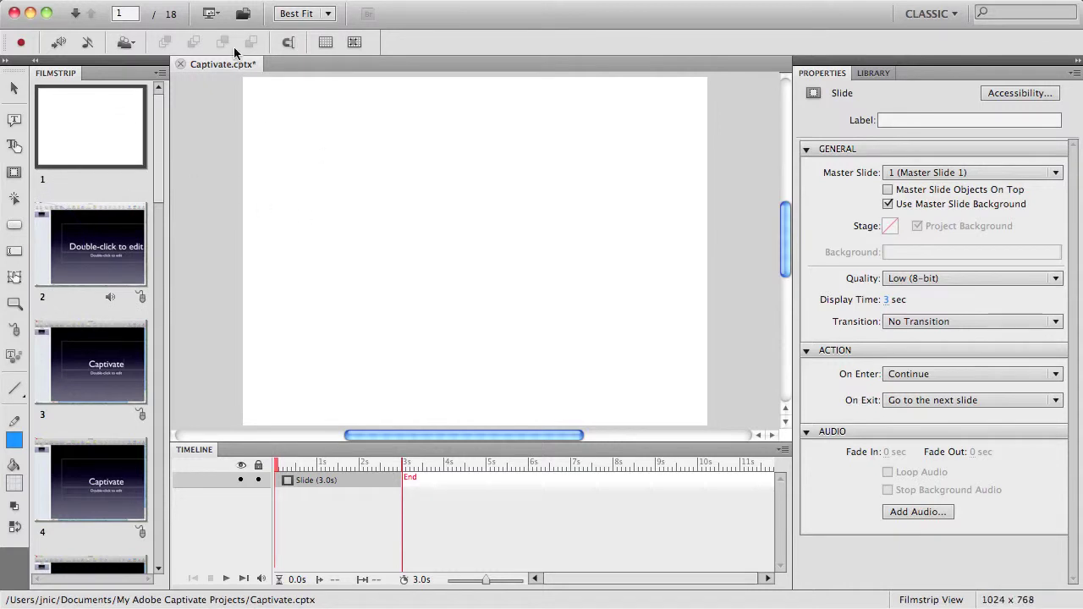
# Step: Add a text caption to the new slide reading "Captivate" with "An example" on a second line
pyautogui.click(244, 1)
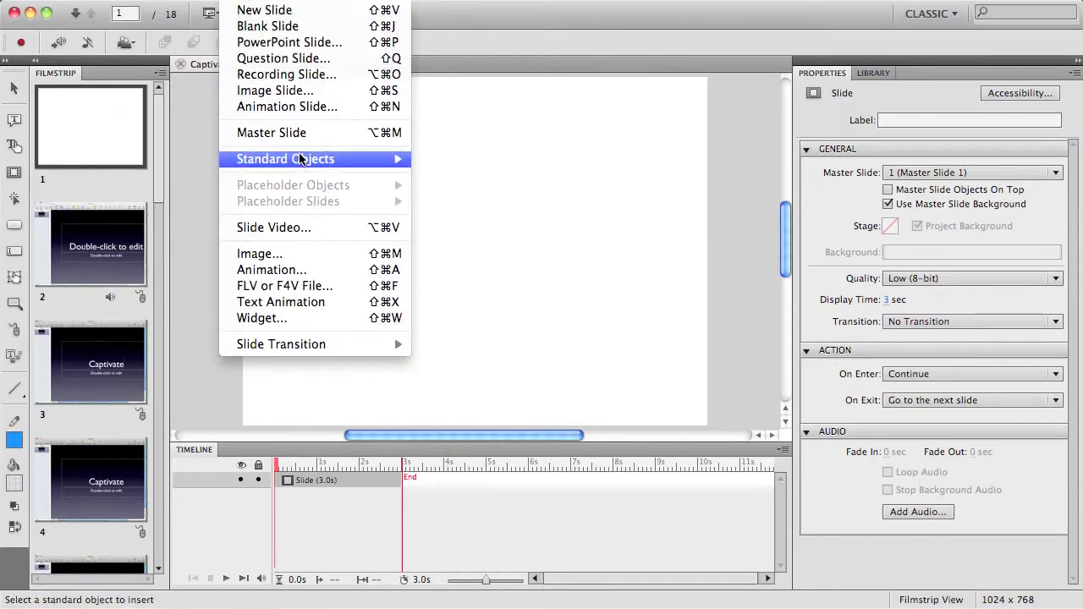
pyautogui.moveTo(300, 161)
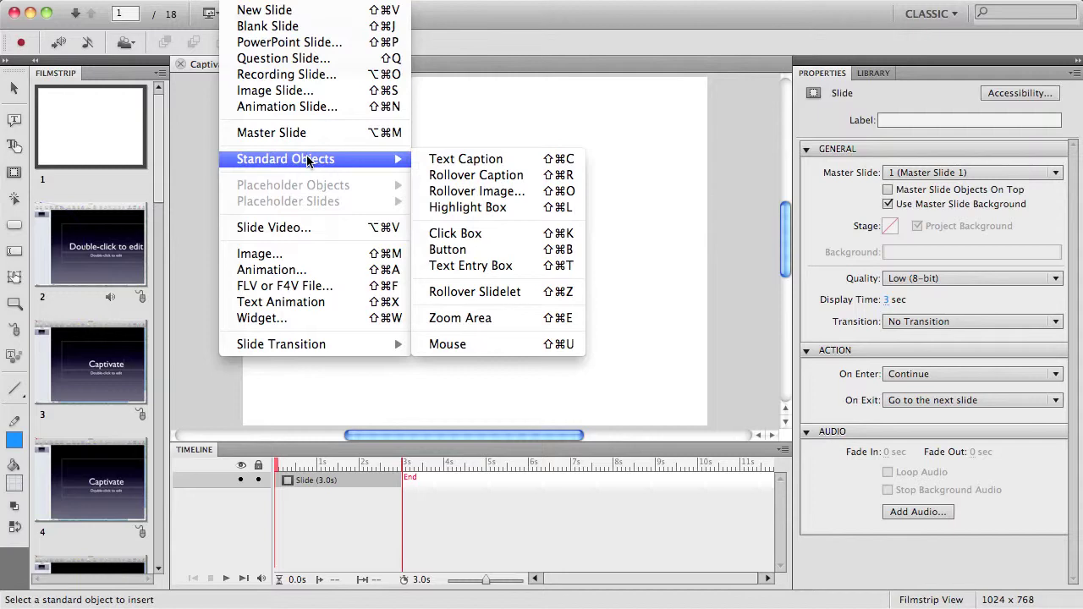
pyautogui.click(438, 161)
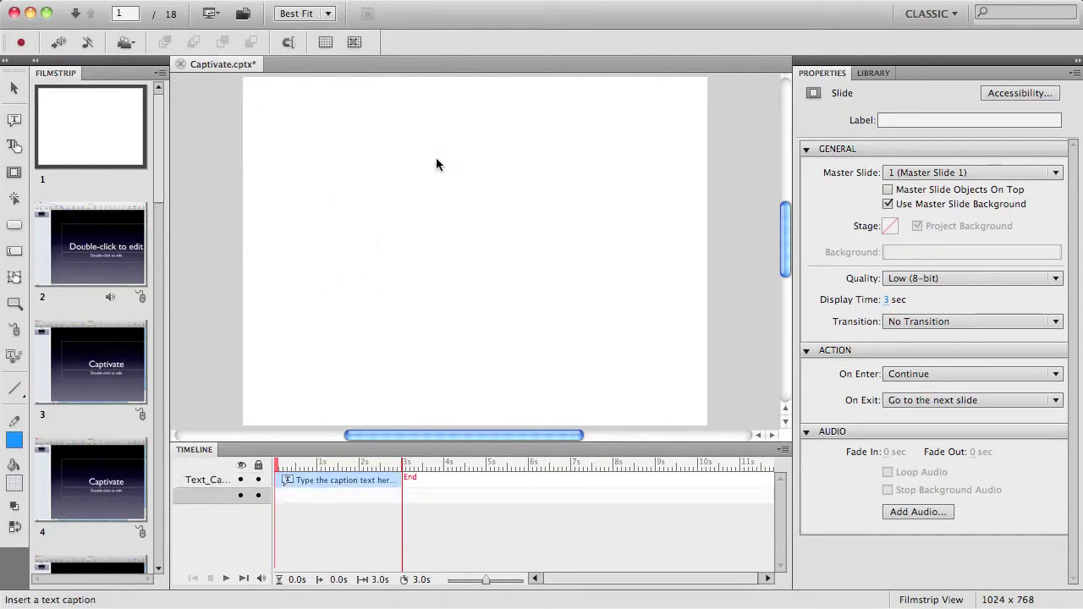
pyautogui.write('Ca')
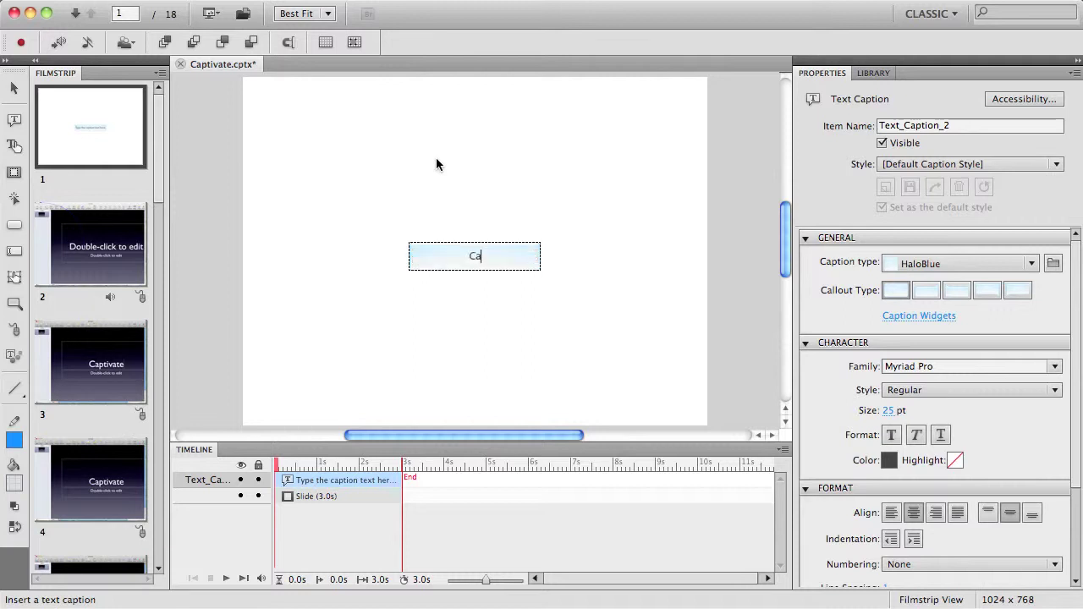
pyautogui.write('ptivate')
pyautogui.press('Return')
pyautogui.write('An example')
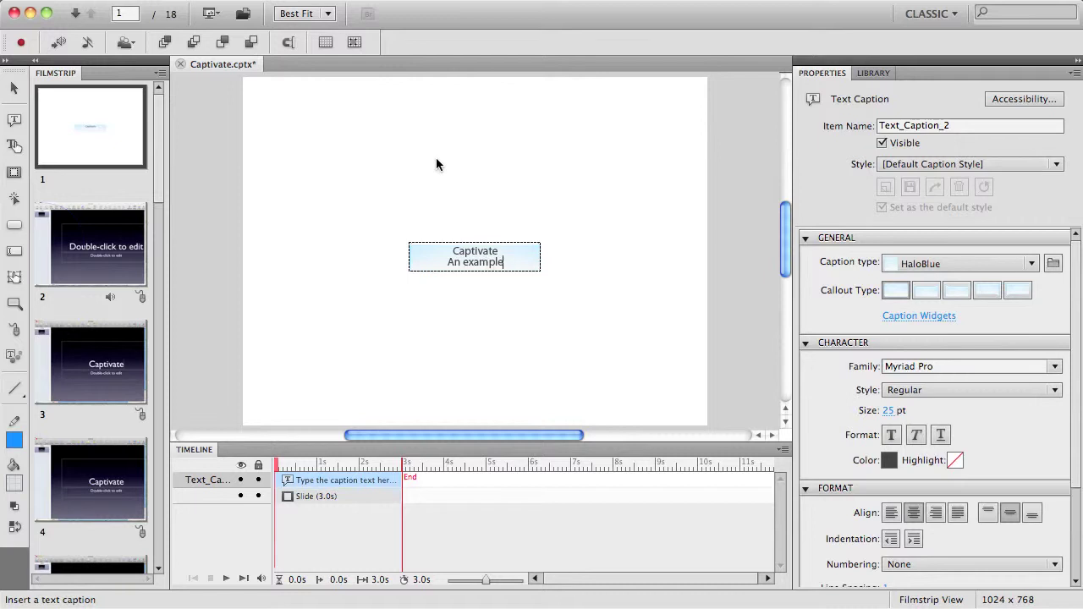
pyautogui.click(747, 210)
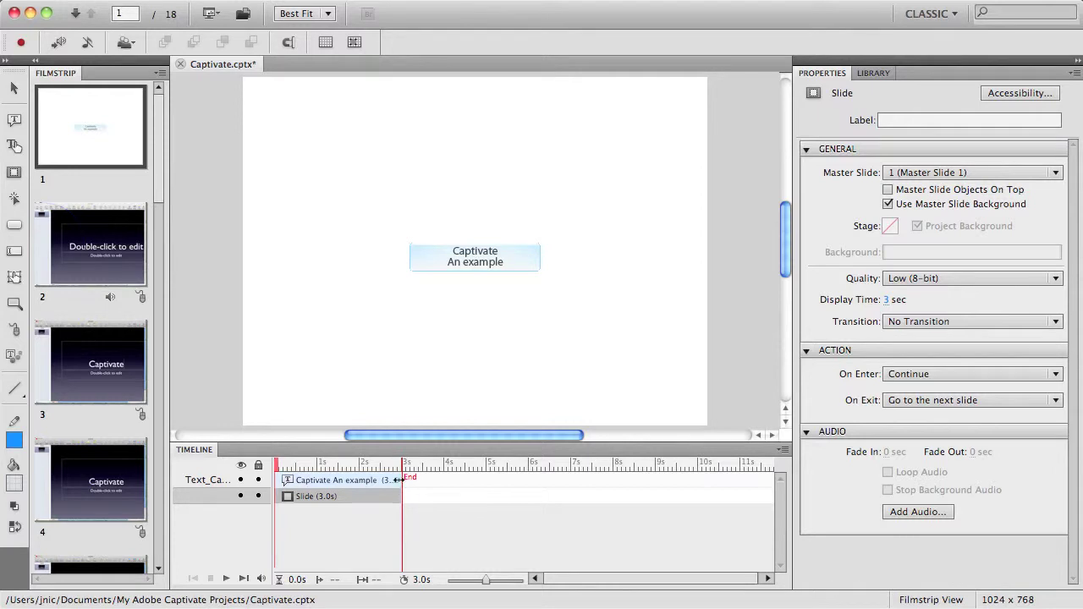
# Step: Shorten the caption's display duration to about 1.8 seconds and set the slide's transition to Fade
pyautogui.moveTo(398, 478); pyautogui.dragTo(346, 480)
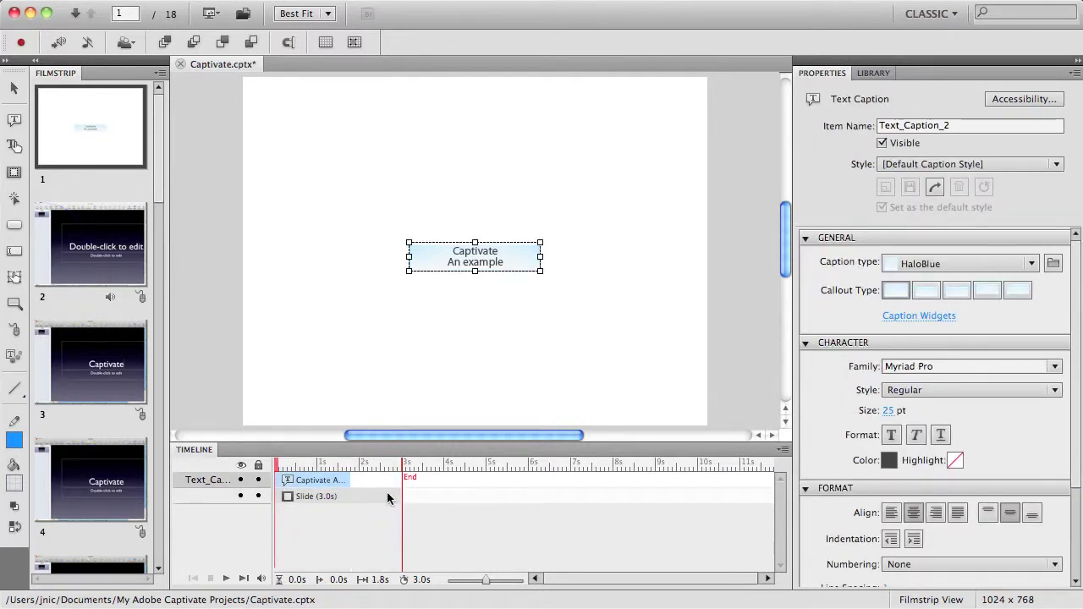
pyautogui.click(372, 500)
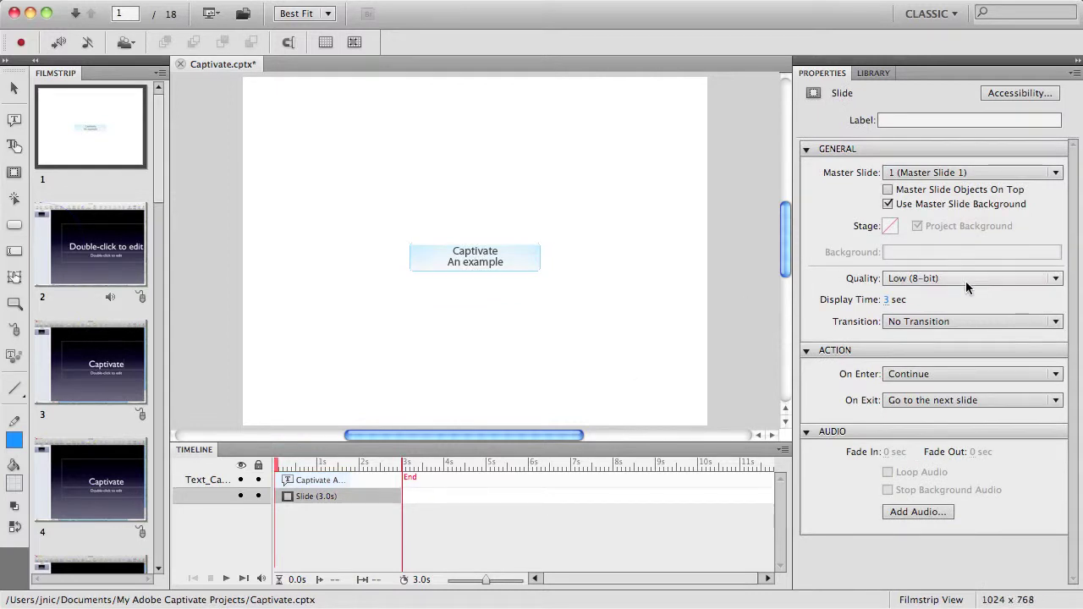
pyautogui.click(939, 321)
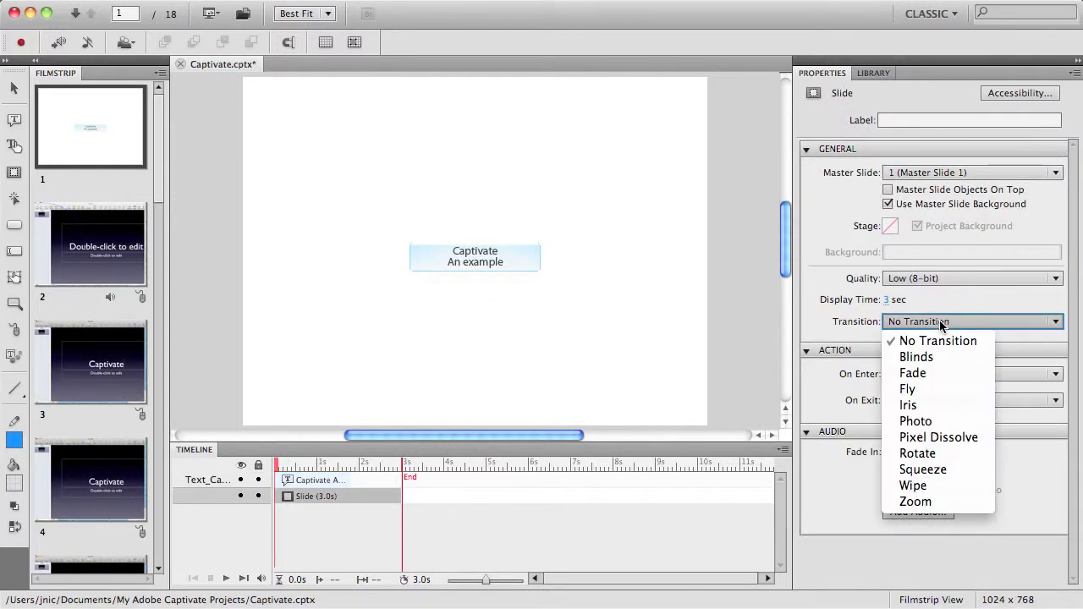
pyautogui.click(925, 374)
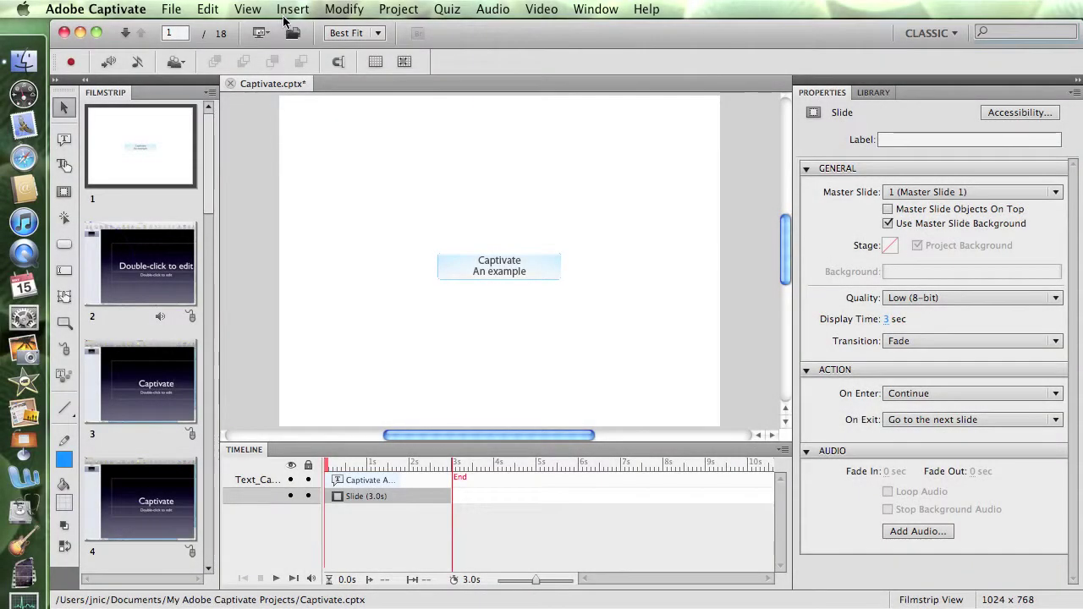
# Step: Insert a button on the slide and place it below the text caption, slightly to its left
pyautogui.click(292, 10)
pyautogui.moveTo(318, 178)
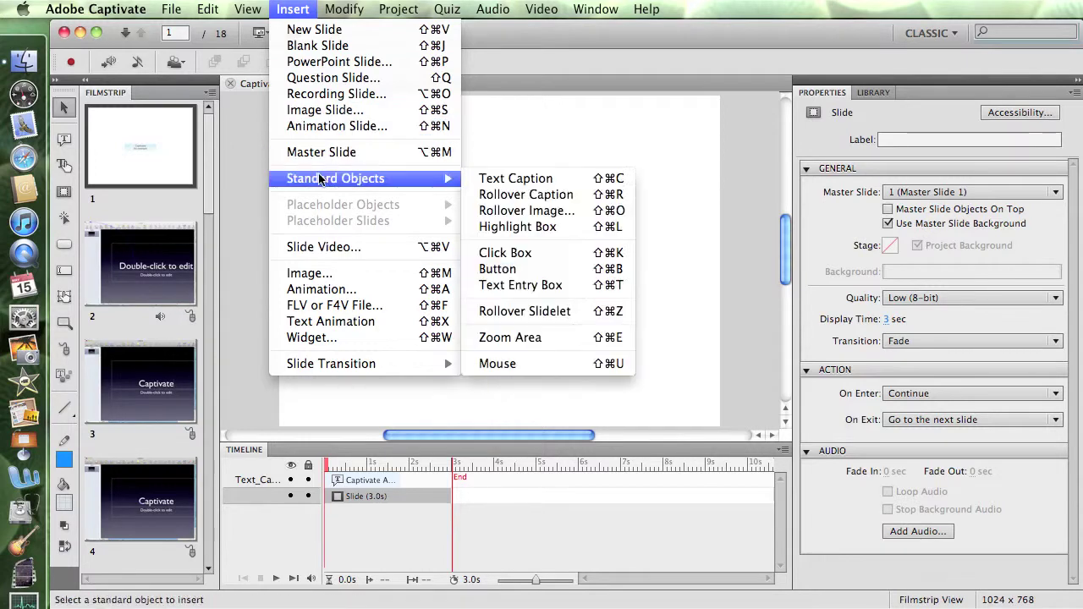
pyautogui.click(543, 273)
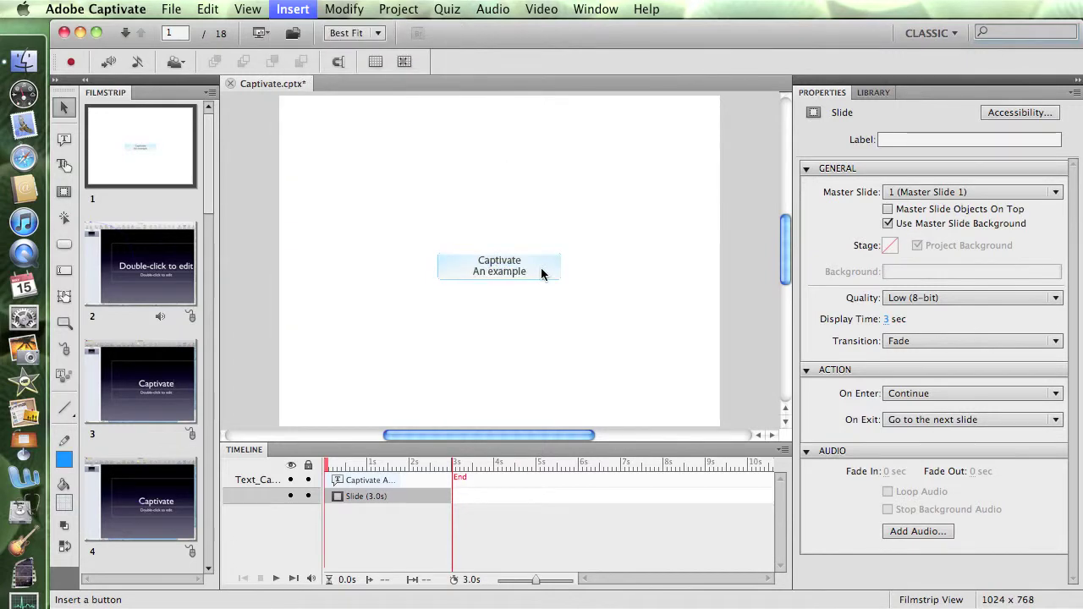
pyautogui.moveTo(517, 269); pyautogui.dragTo(474, 359)
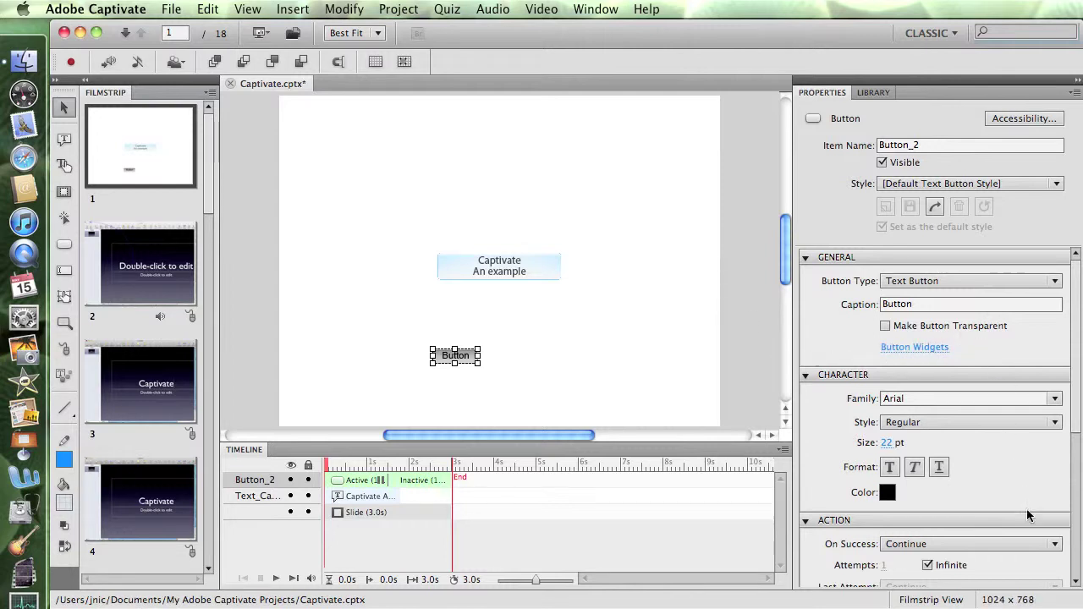
pyautogui.click(1041, 546)
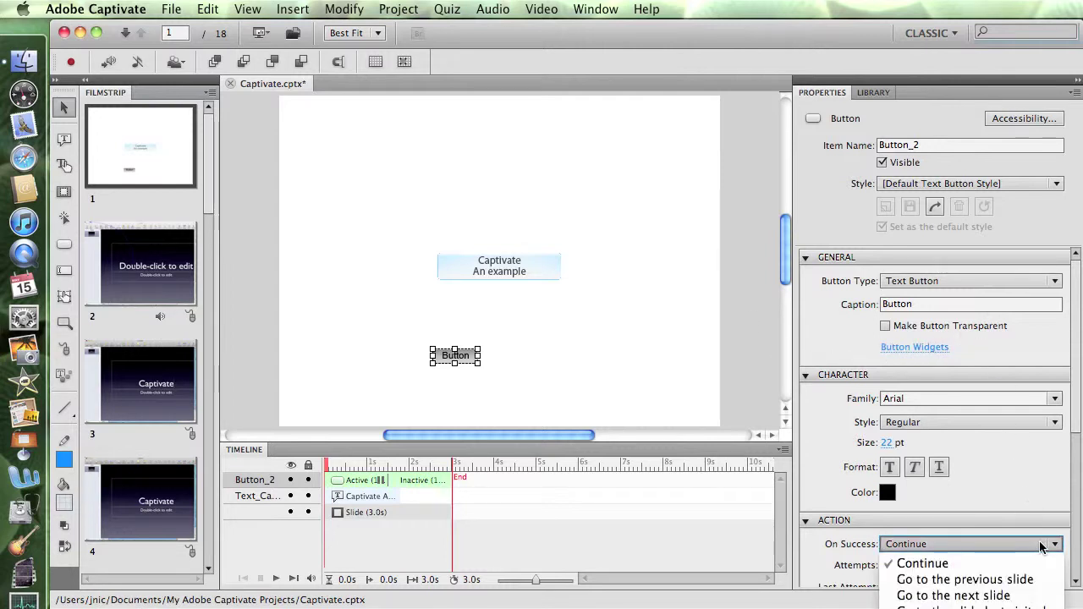
pyautogui.click(1041, 546)
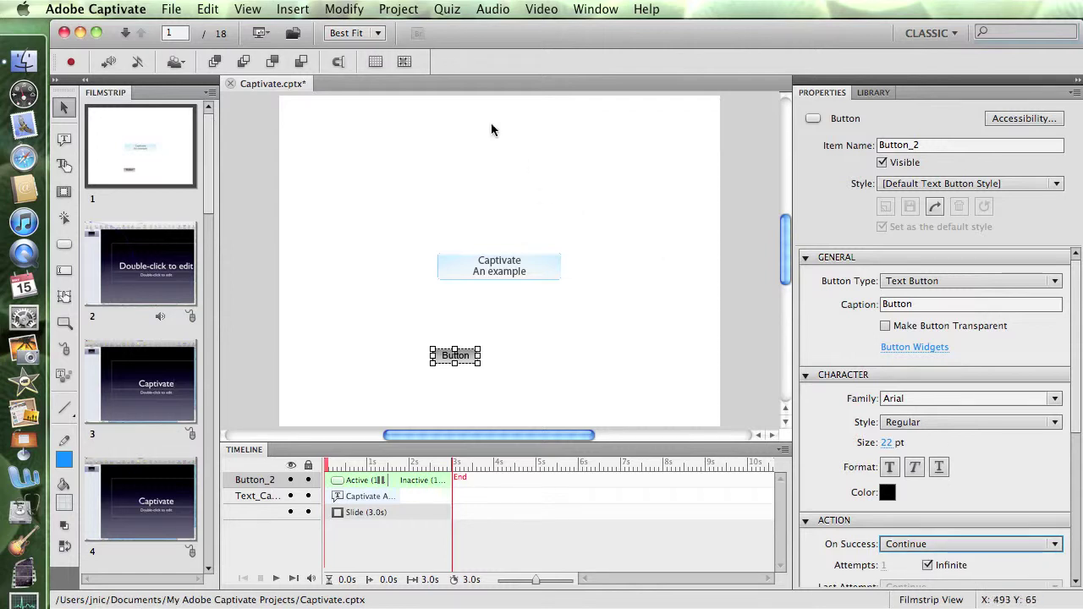
pyautogui.click(446, 10)
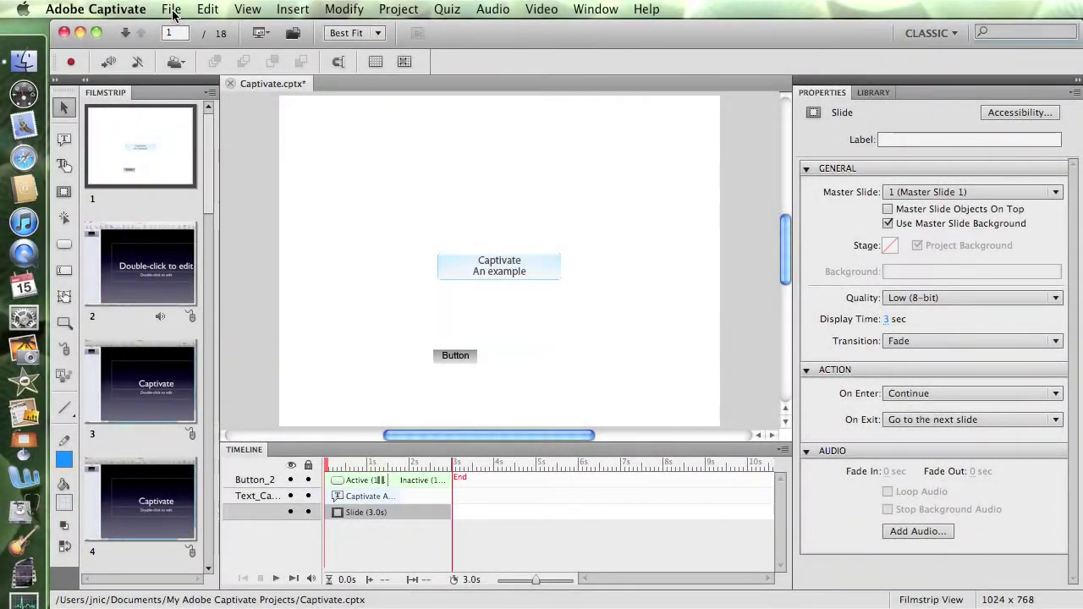
# Step: Publish the project as a media file of type F4V Video(*.f4v)
pyautogui.click(172, 11)
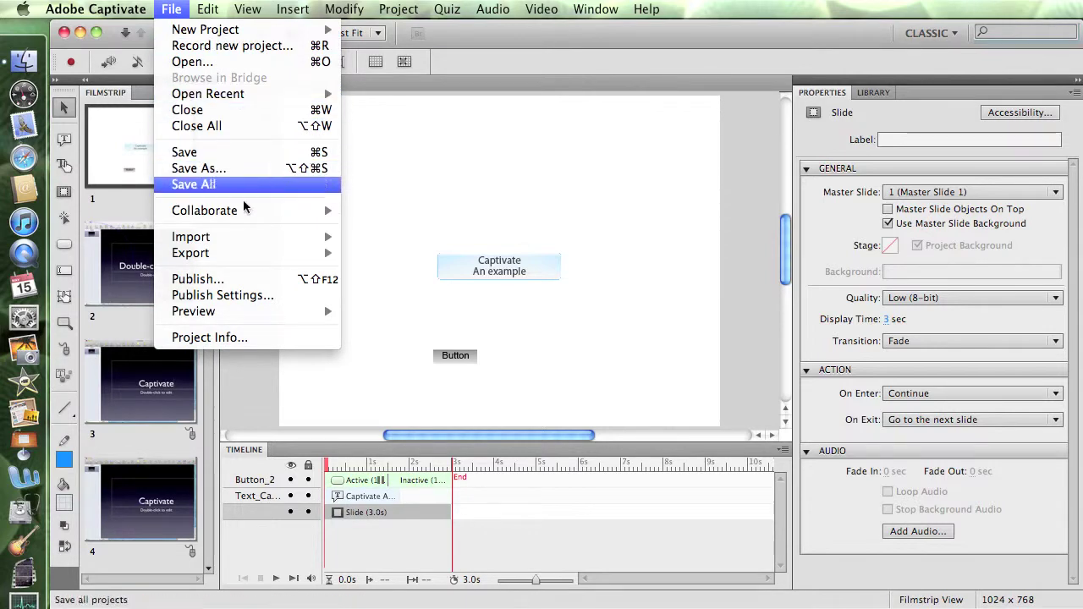
pyautogui.click(241, 282)
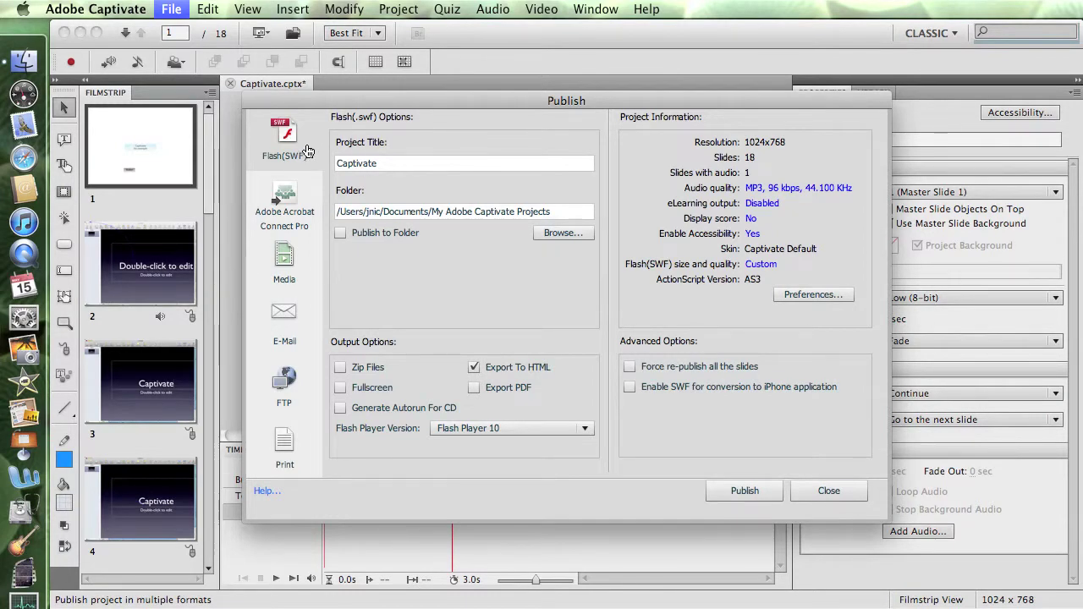
pyautogui.click(288, 203)
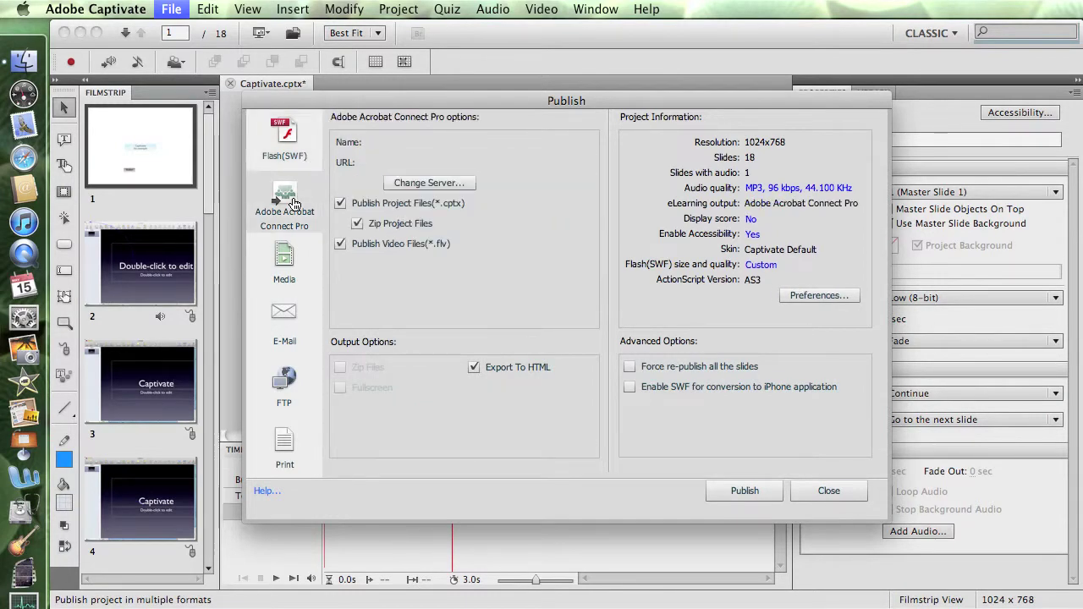
pyautogui.click(290, 264)
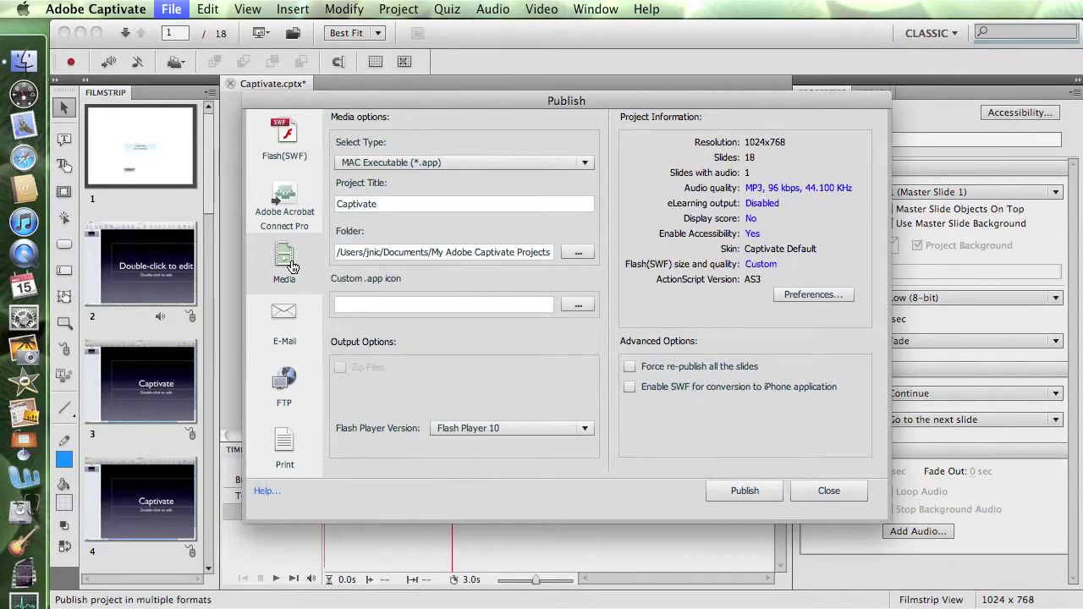
pyautogui.click(502, 162)
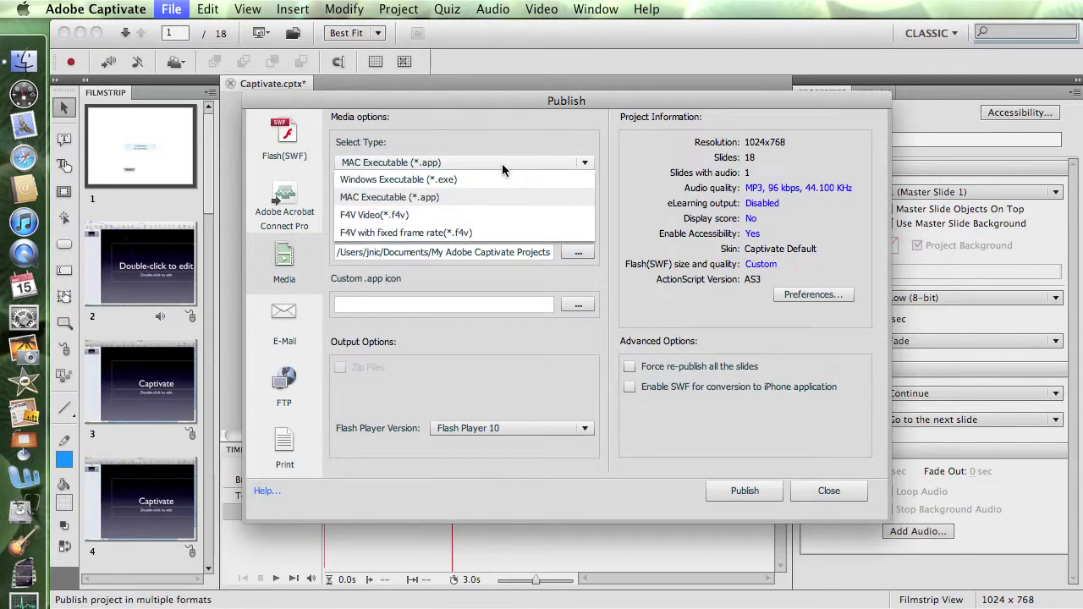
pyautogui.click(437, 217)
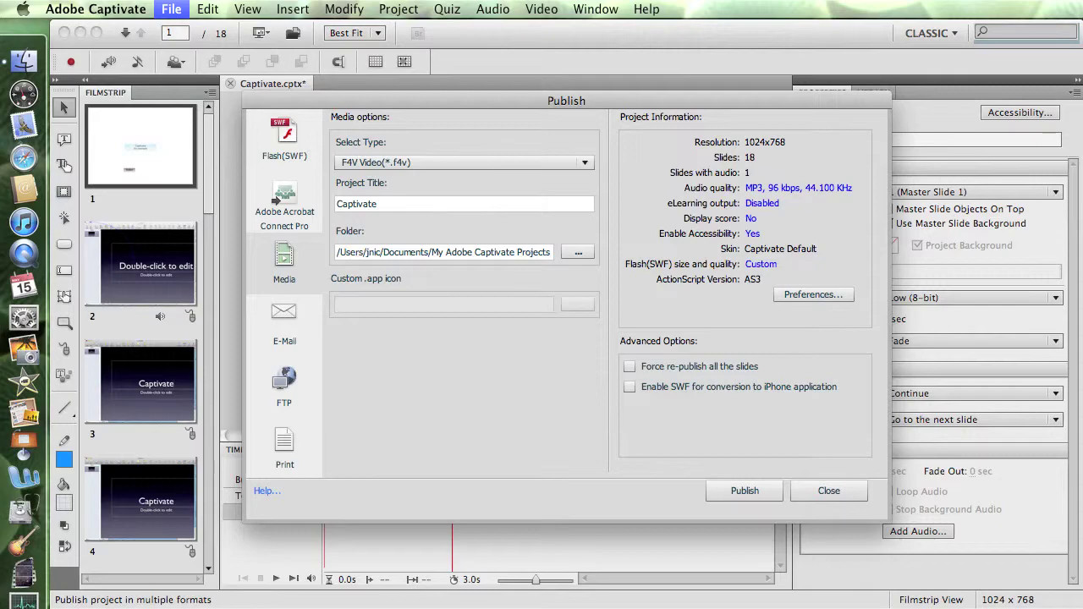
pyautogui.click(741, 493)
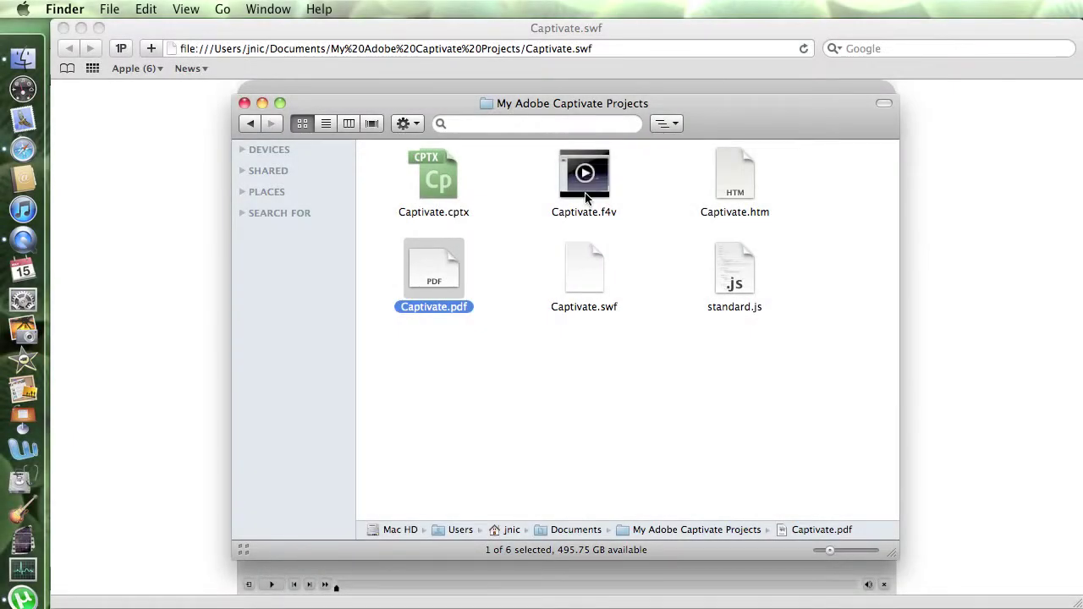
# Step: Open the published Captivate.f4v from Finder in QuickTime Player, play the first seconds, pause and close it
pyautogui.click(585, 197)
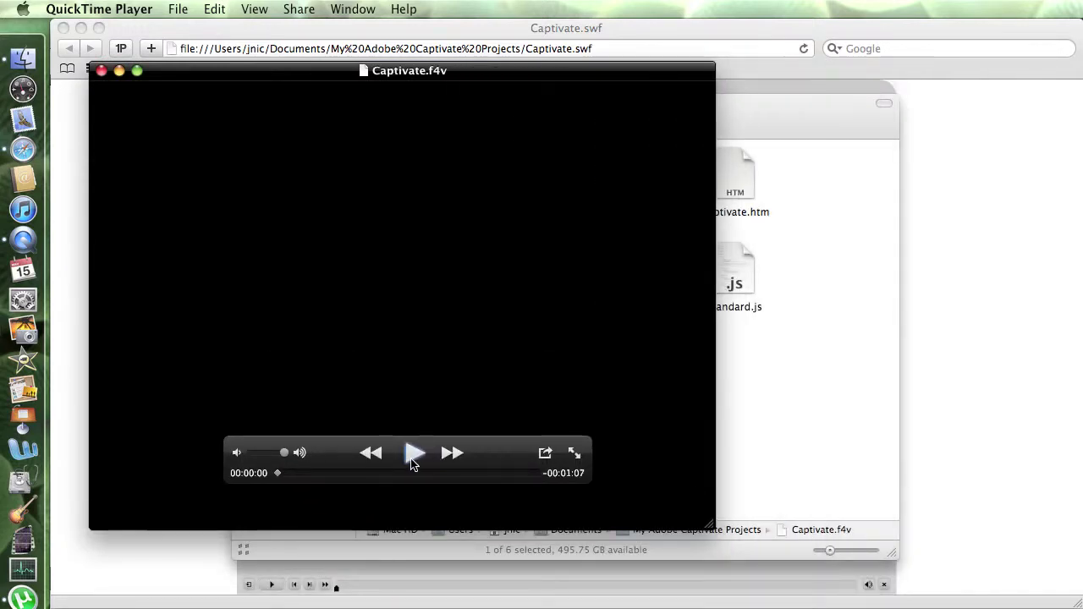
pyautogui.click(411, 460)
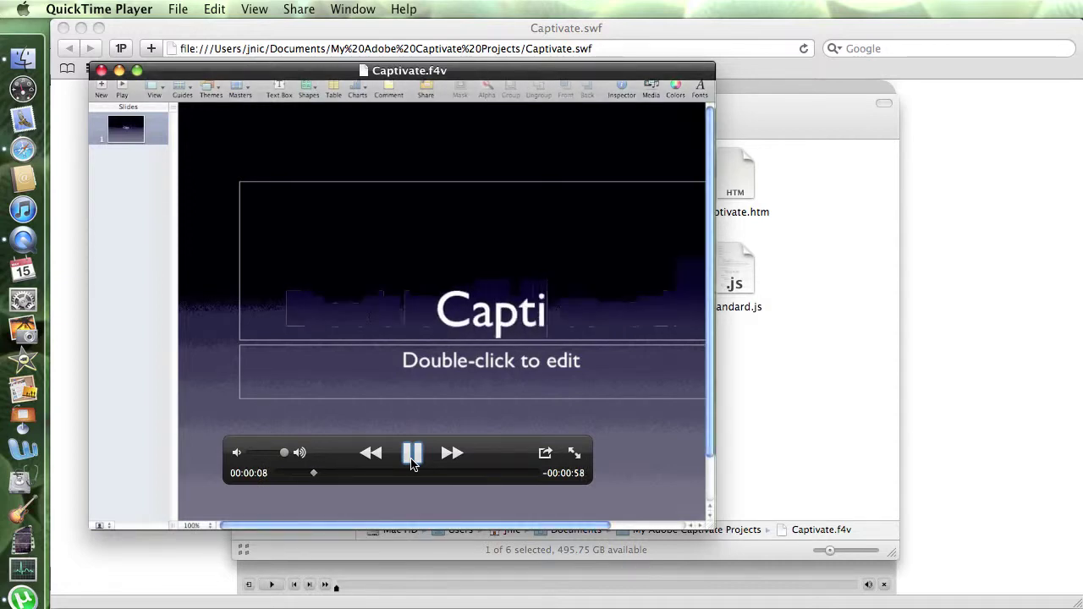
pyautogui.click(411, 457)
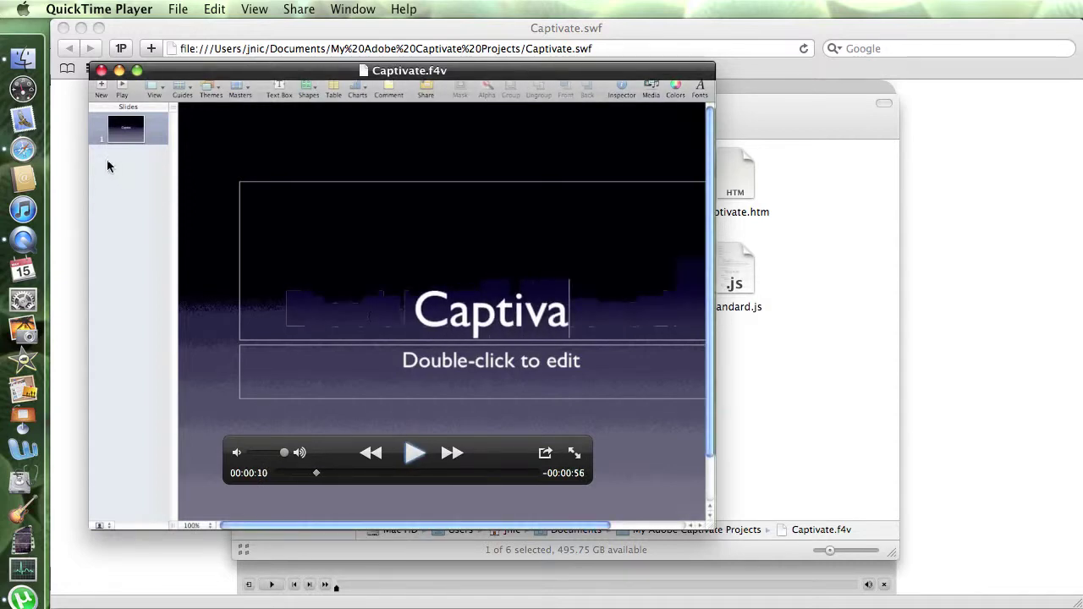
pyautogui.click(100, 70)
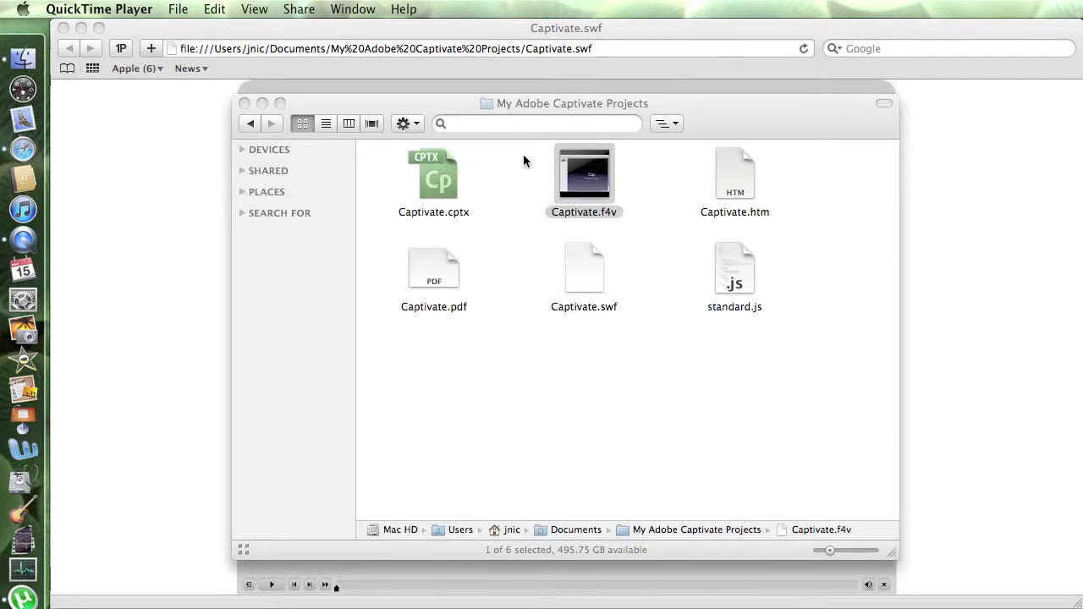
# Step: Open the published Captivate.htm in Safari, dismiss the Flash Player security alert and close the page
pyautogui.click(729, 176)
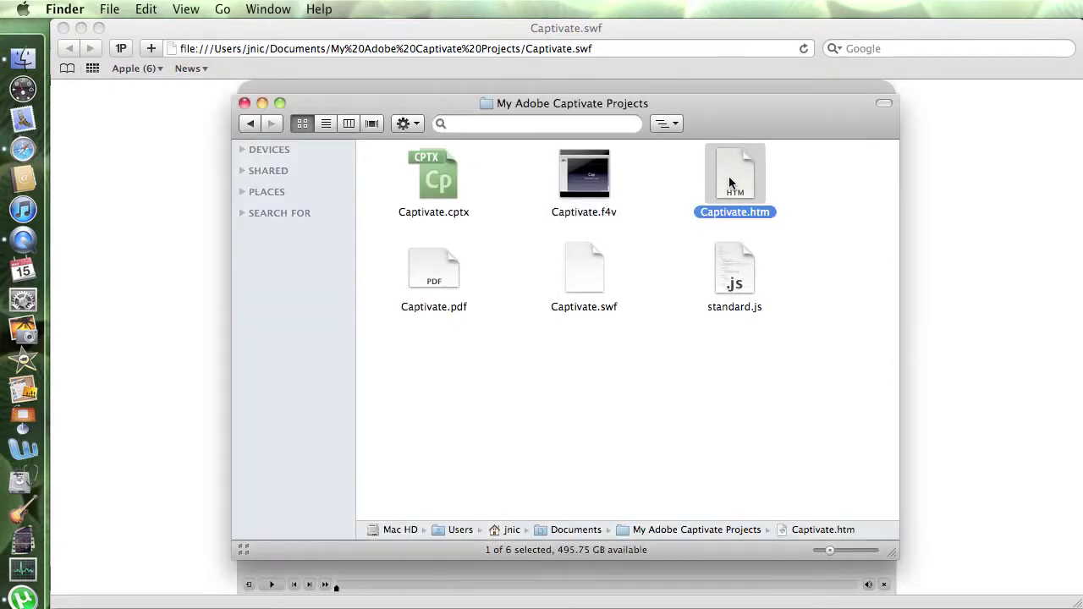
pyautogui.click(584, 269)
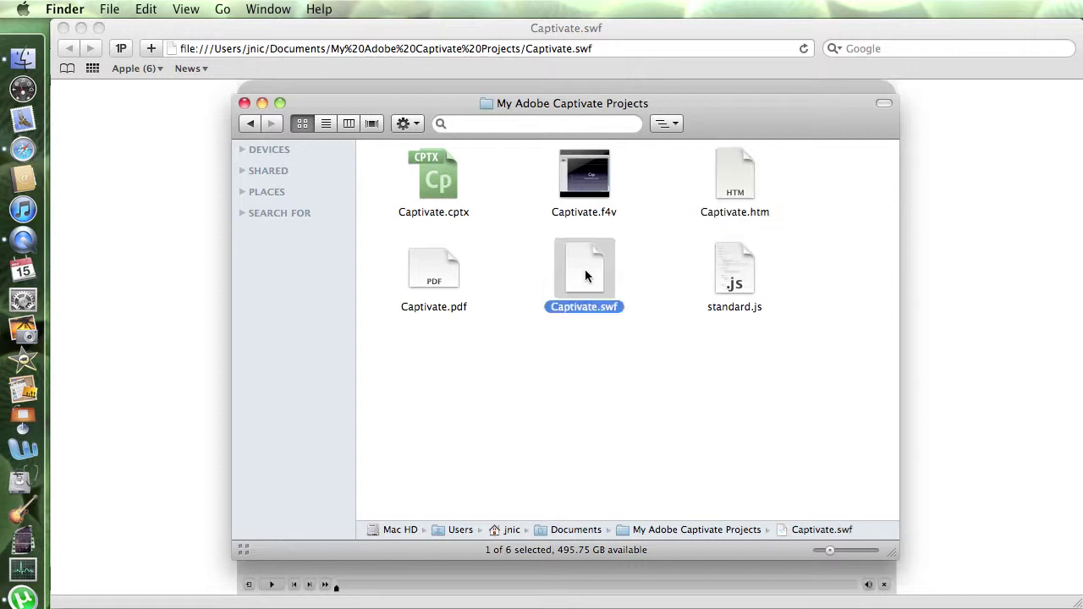
pyautogui.click(731, 185)
pyautogui.doubleClick(731, 186)
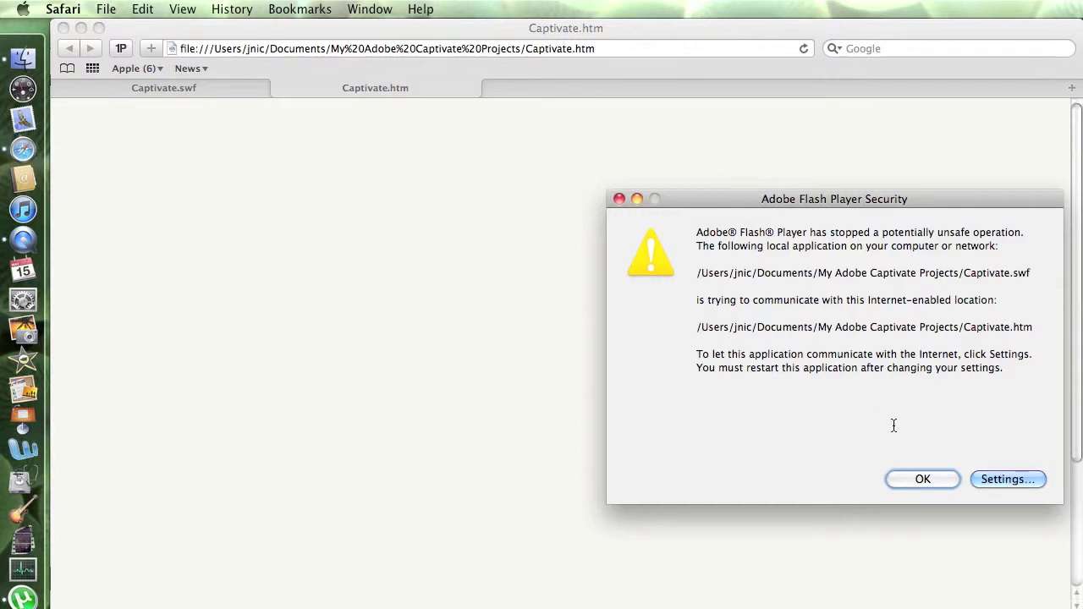
pyautogui.click(921, 480)
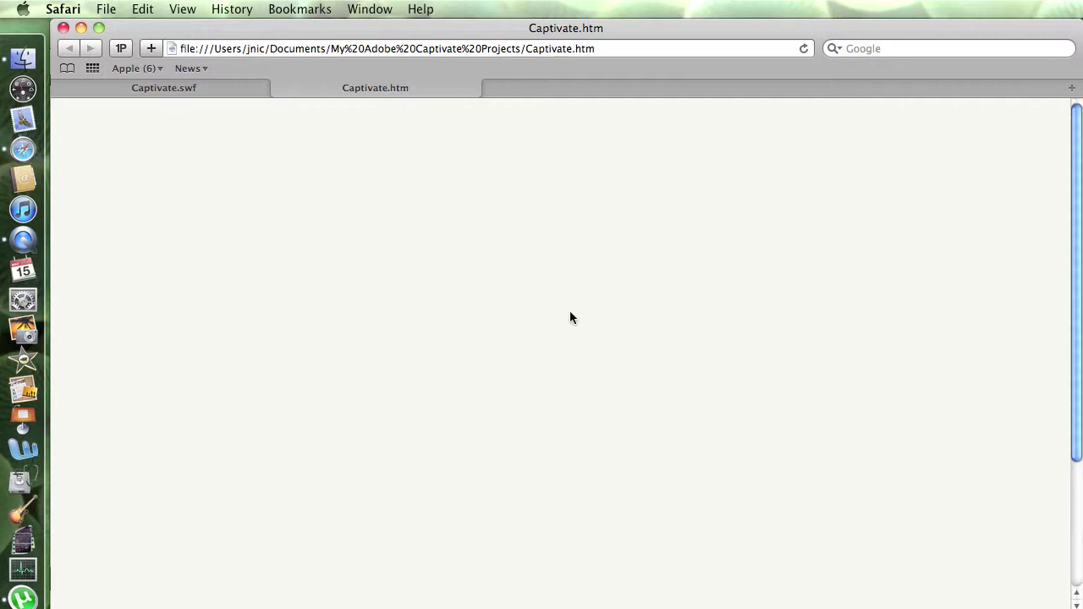
pyautogui.click(279, 88)
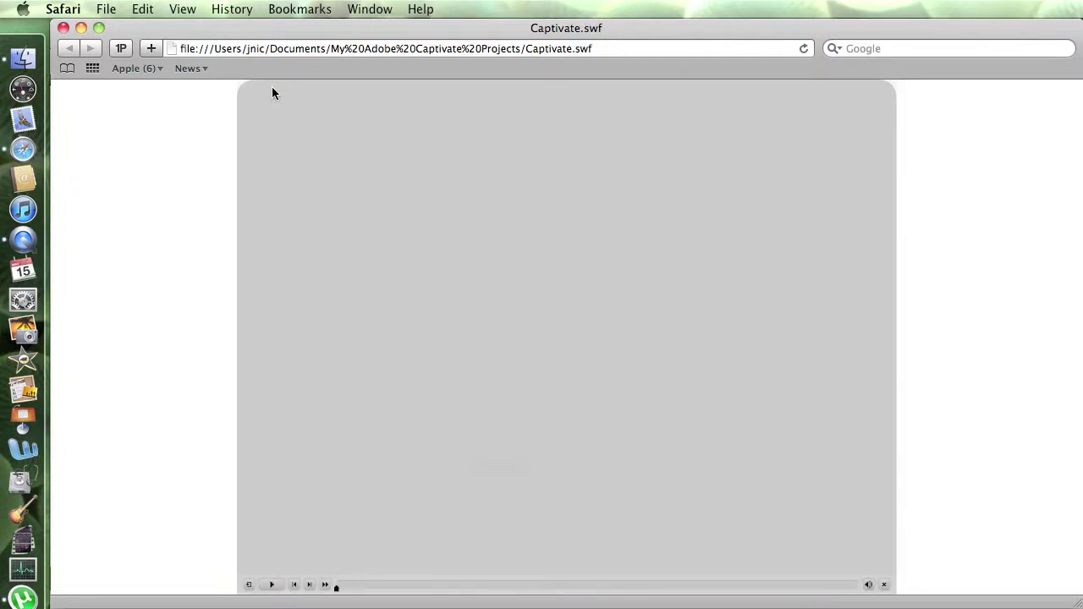
# Step: Play the published Captivate.swf in Safari and activate the slide's button to test its interactivity
pyautogui.doubleClick(556, 49)
pyautogui.doubleClick(585, 49)
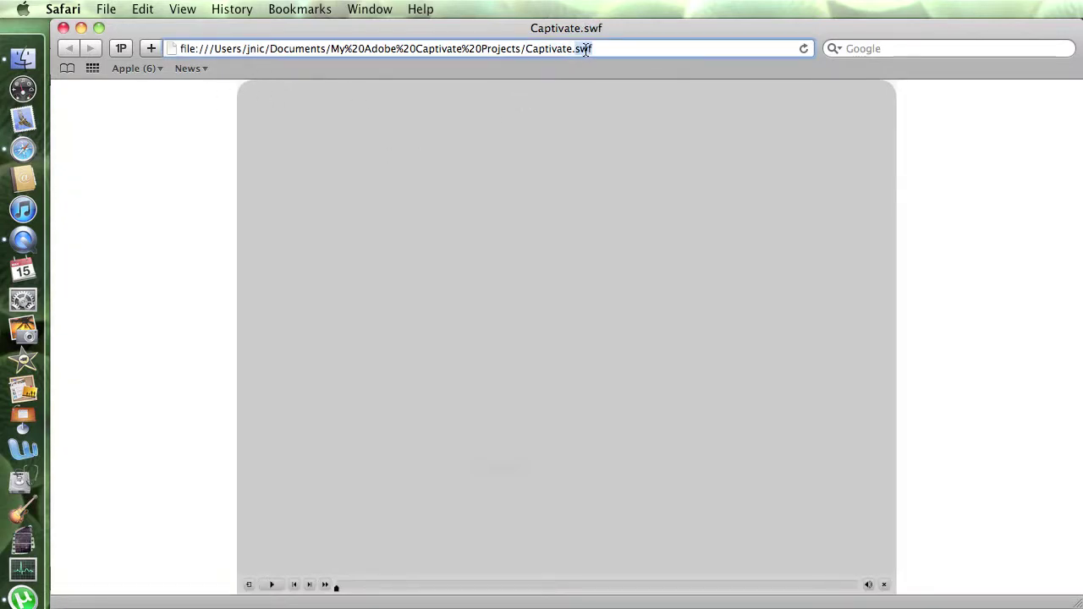
pyautogui.click(945, 196)
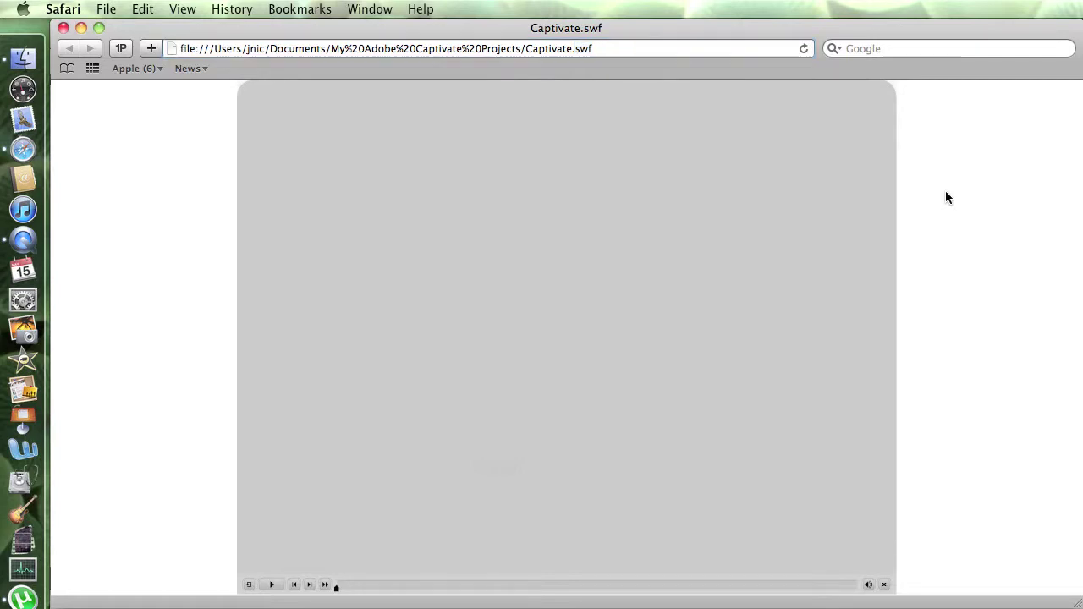
pyautogui.click(273, 587)
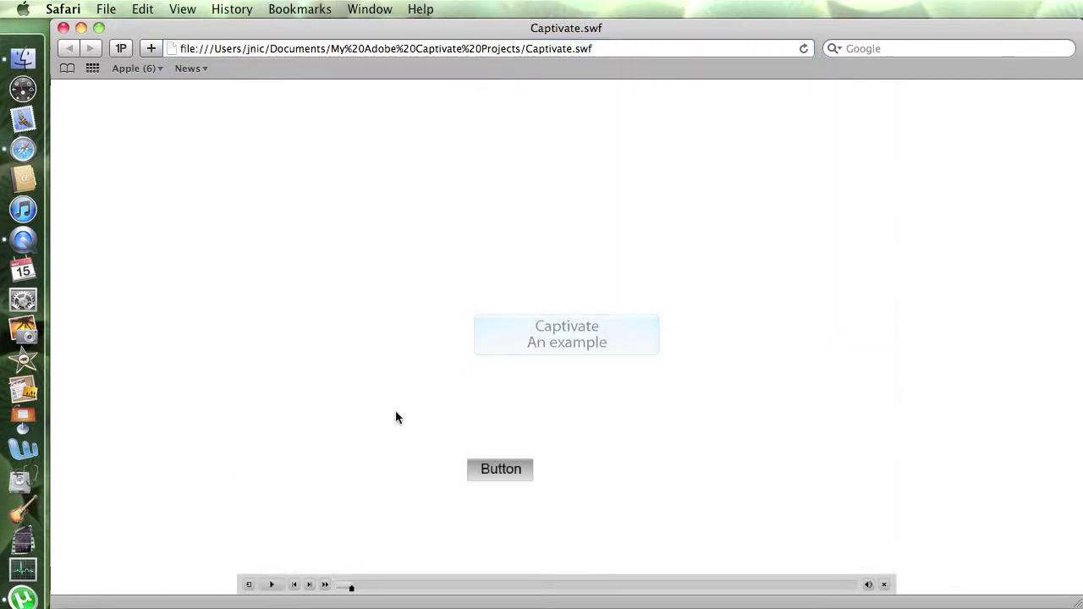
pyautogui.click(489, 471)
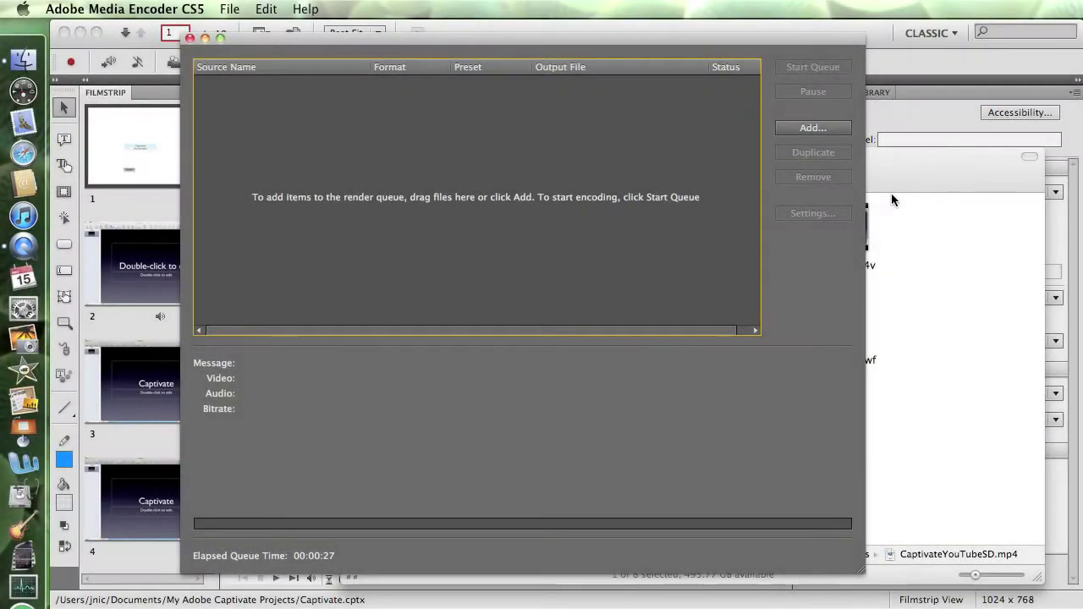
# Step: Add Captivate.f4v from the My Adobe Captivate Projects folder in Finder to the Adobe Media Encoder queue
pyautogui.click(918, 176)
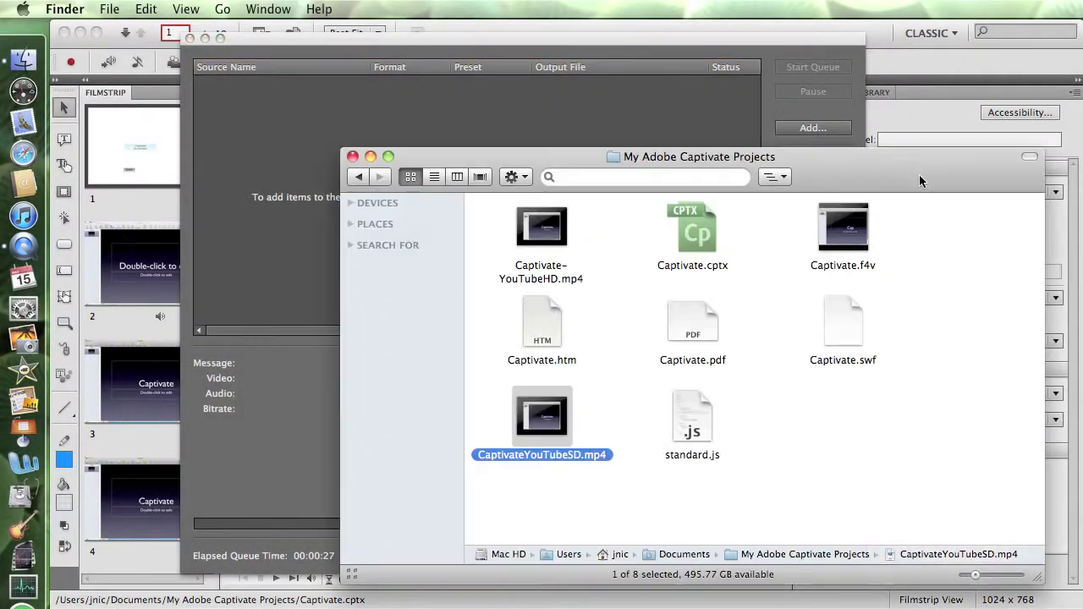
pyautogui.click(835, 237)
pyautogui.moveTo(836, 237); pyautogui.dragTo(656, 109)
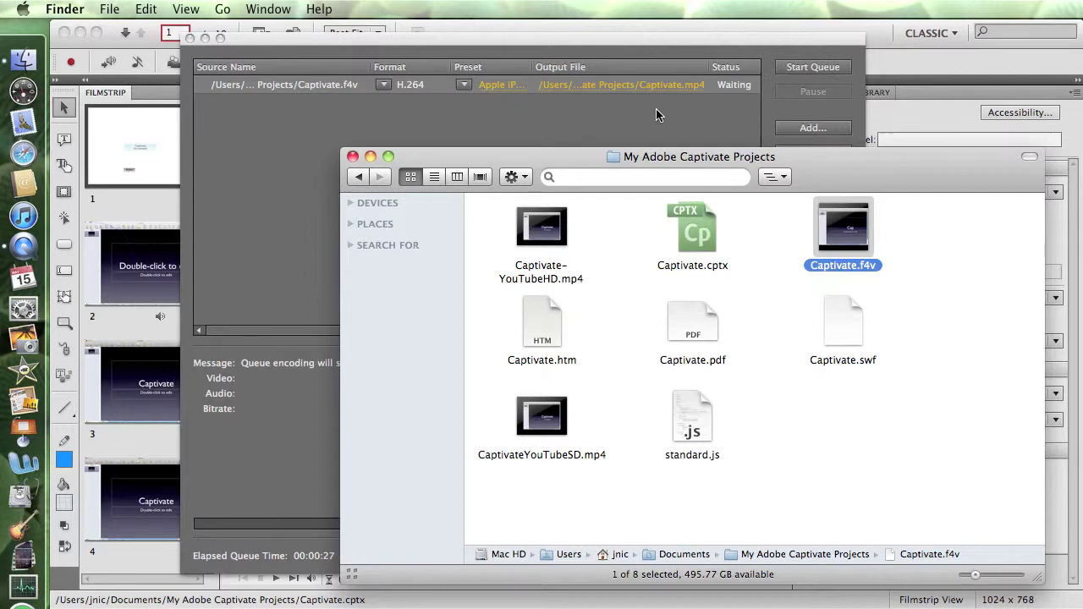
pyautogui.click(655, 108)
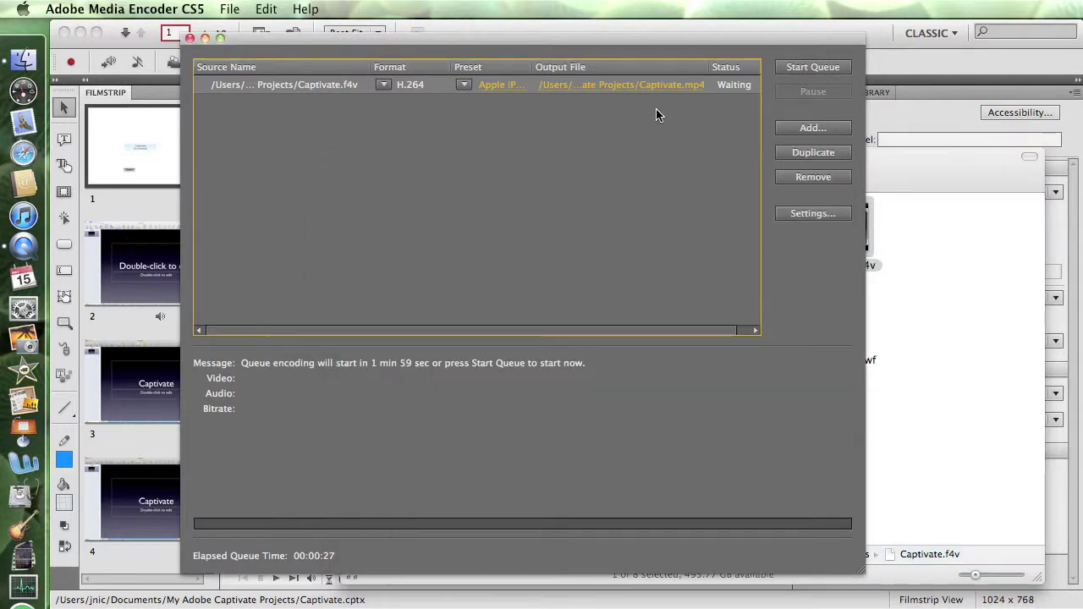
# Step: Review the H.264 presets, keep Apple iPod, Apple iPhone Video, and start encoding the queue to Captivate.mp4
pyautogui.click(463, 86)
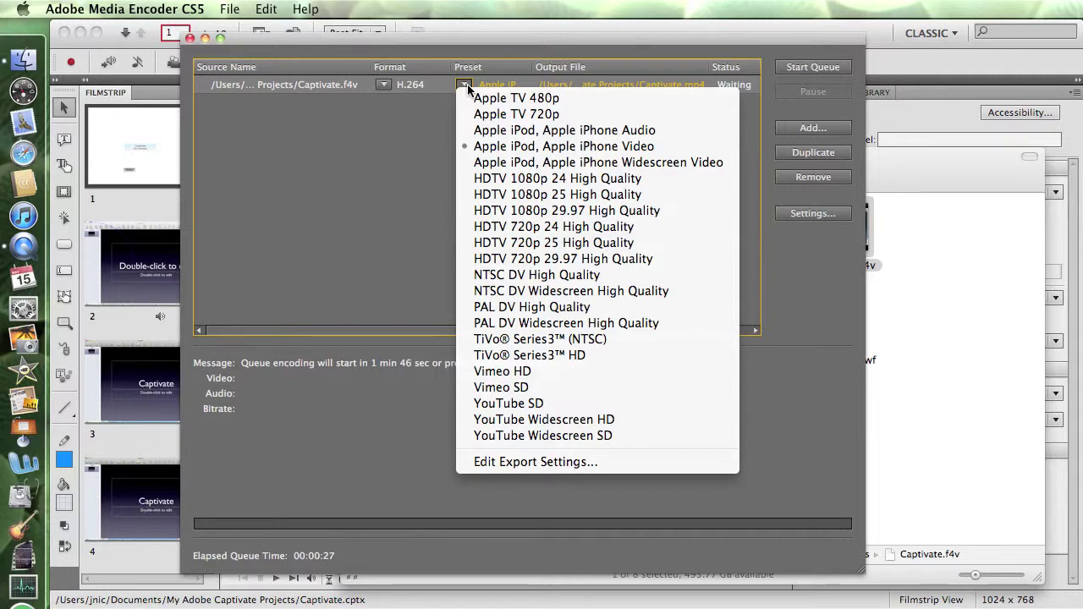
pyautogui.click(465, 86)
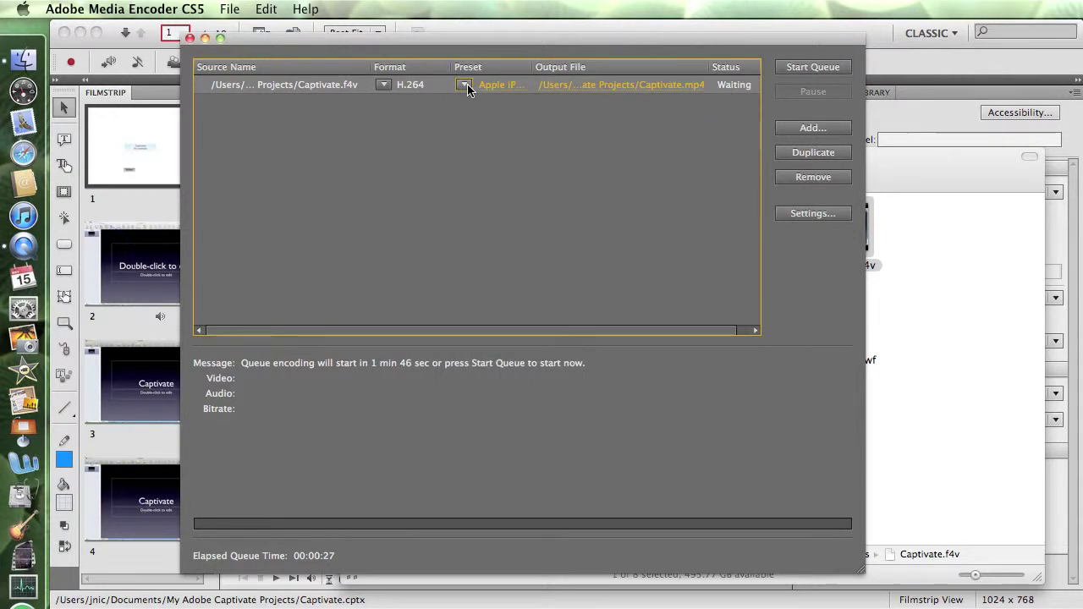
pyautogui.click(809, 68)
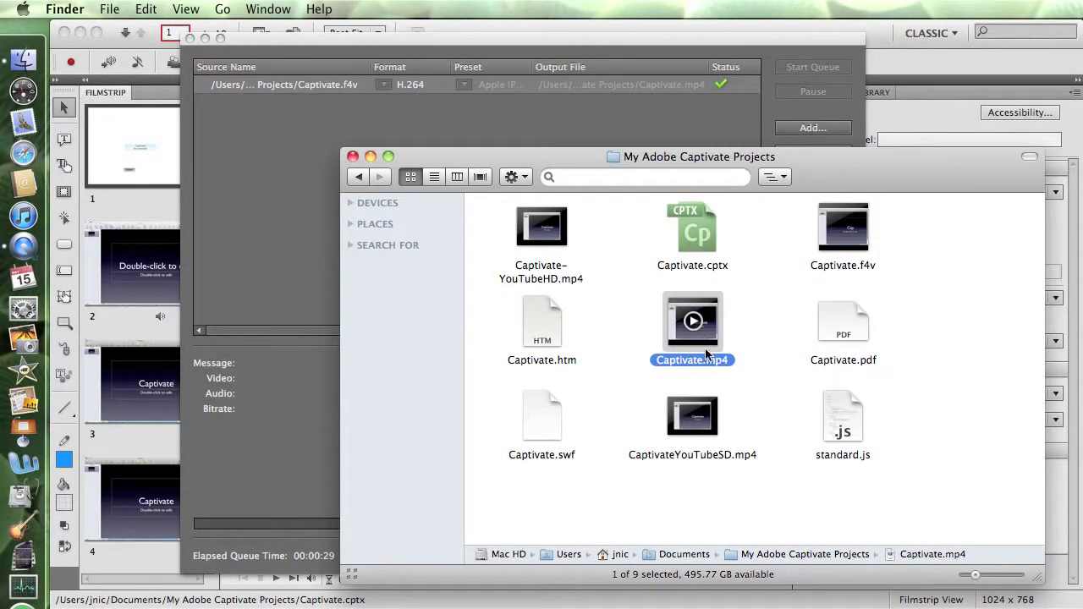
# Step: Open the encoded Captivate.mp4 from Finder in QuickTime Player and start playing it
pyautogui.click(707, 409)
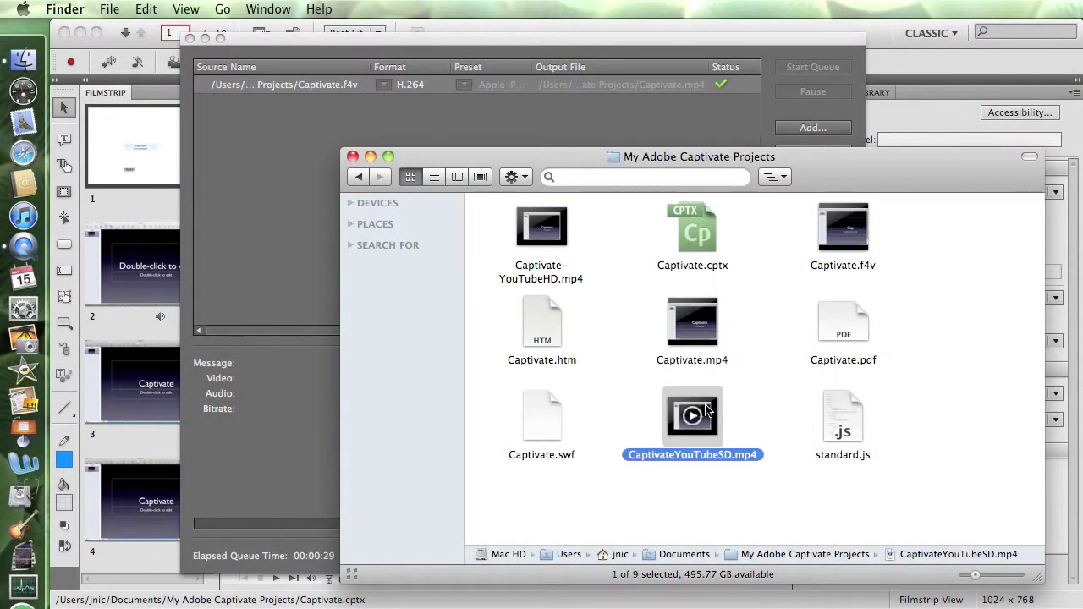
pyautogui.click(555, 245)
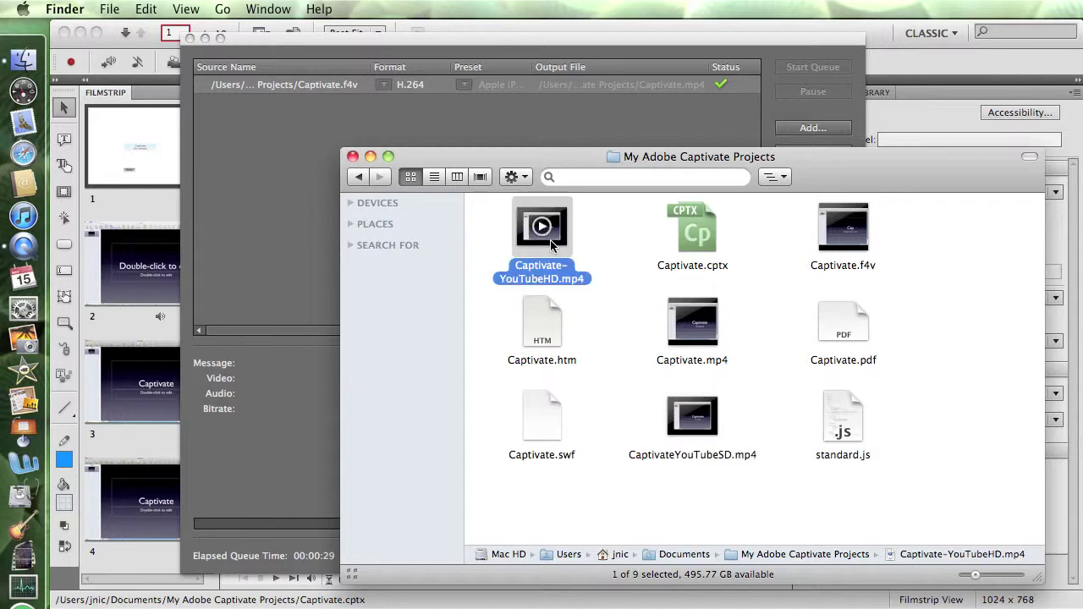
pyautogui.click(686, 337)
pyautogui.doubleClick(686, 337)
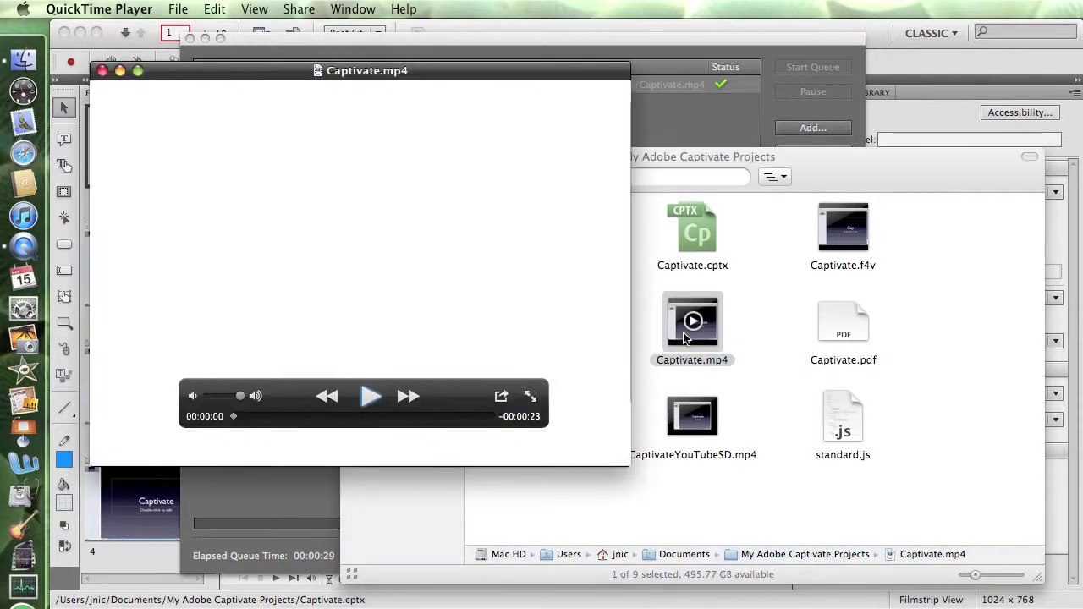
pyautogui.click(364, 405)
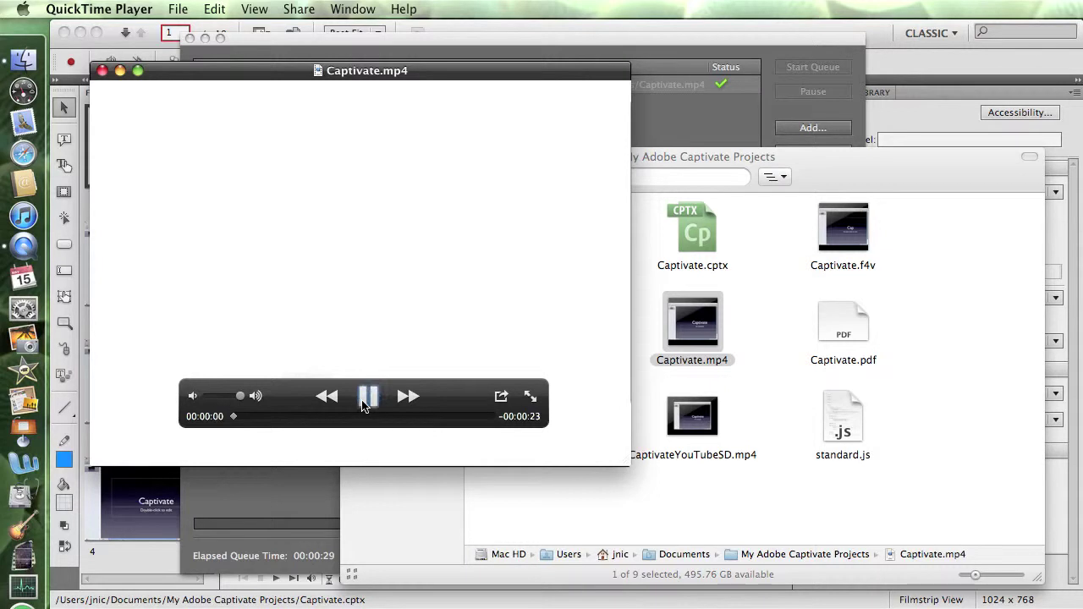